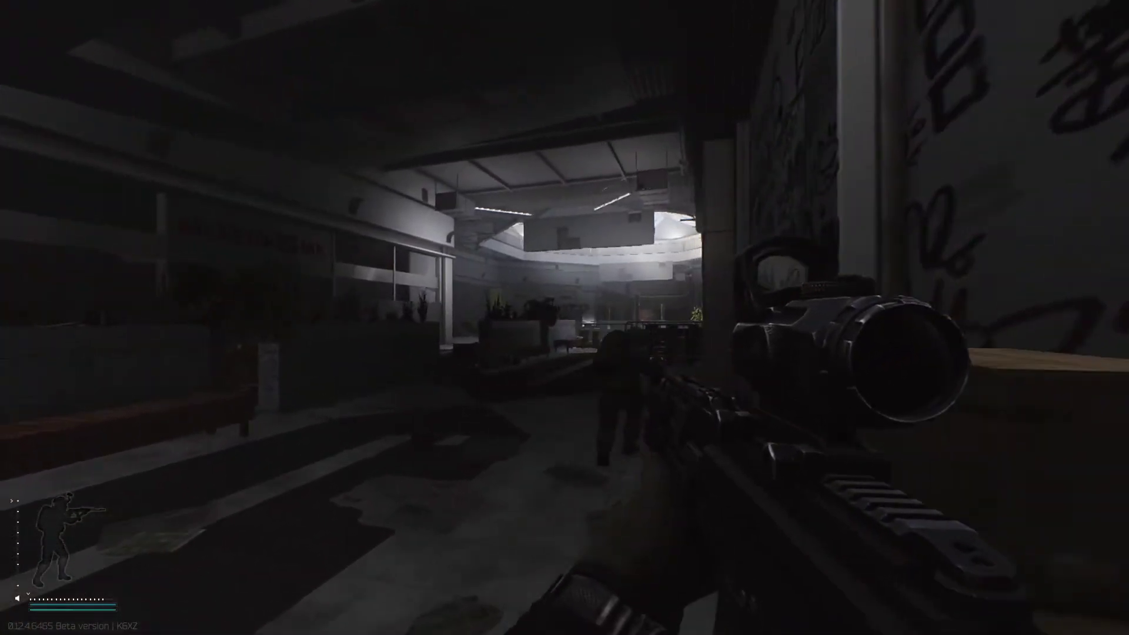
{"action": "right_click", "coordinate": [565, 317]}
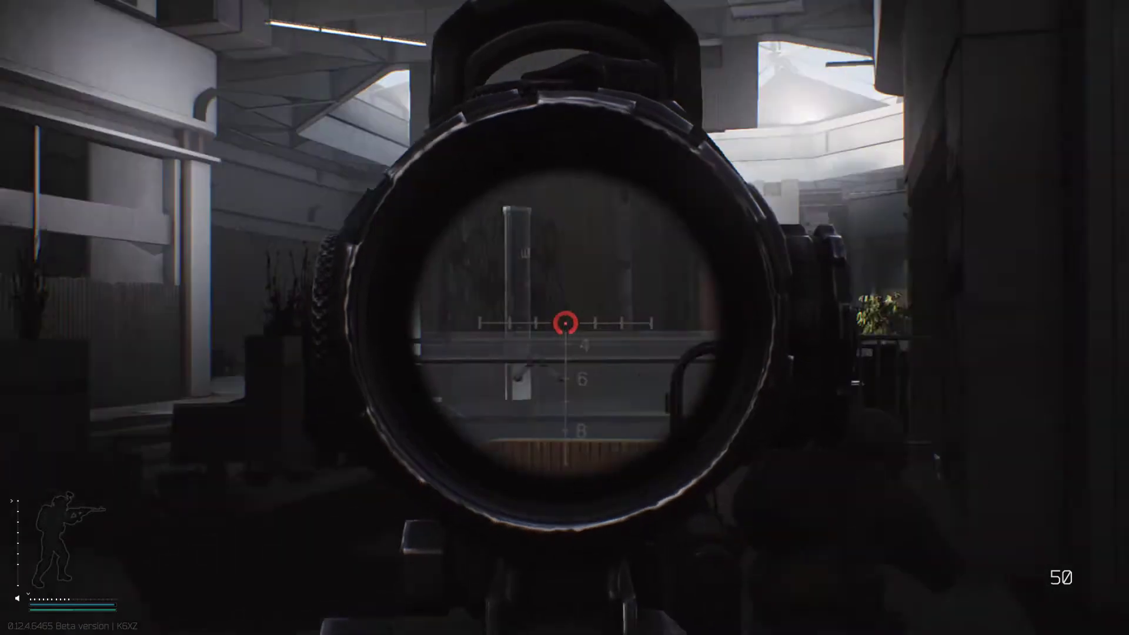
{"action": "right_click", "coordinate": [565, 318]}
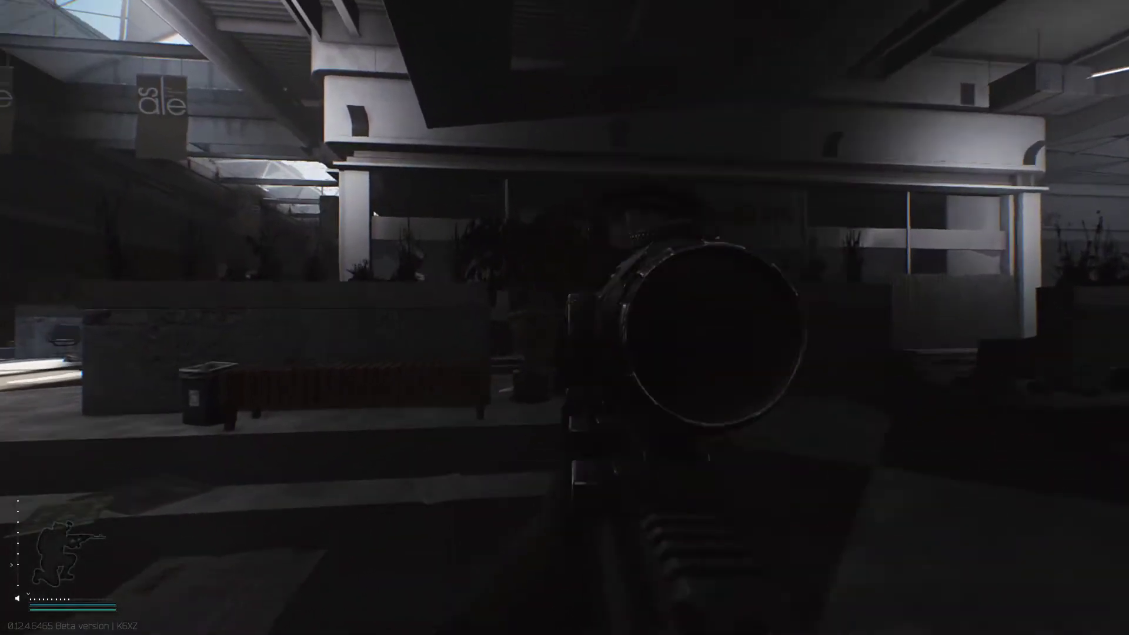
{"action": "right_click", "coordinate": [565, 318]}
{"action": "right_click", "coordinate": [565, 318]}
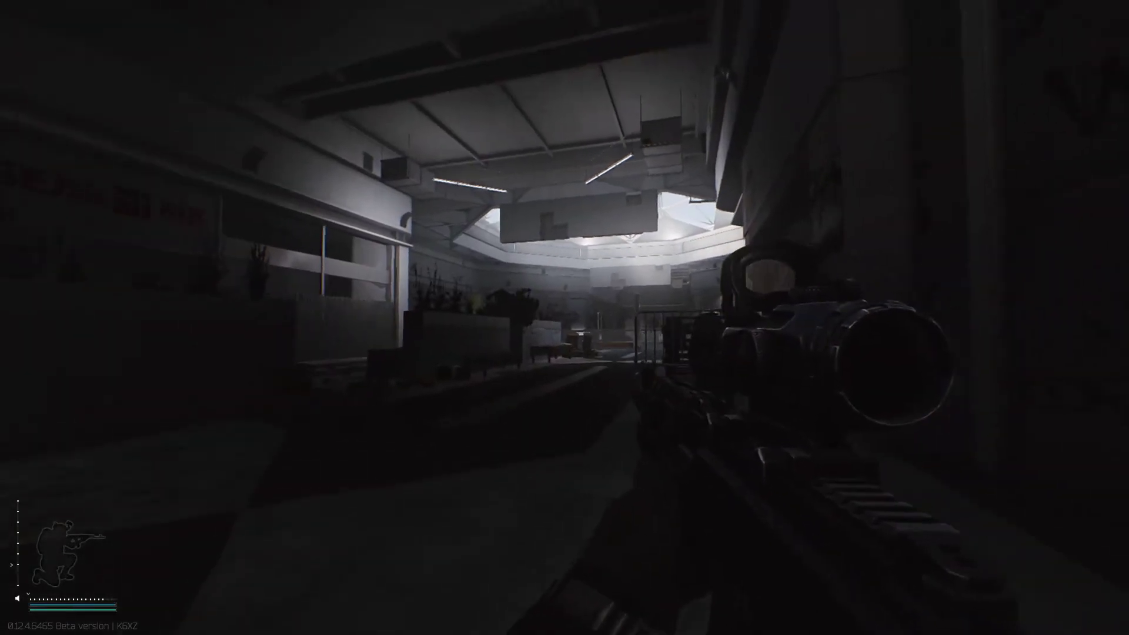
{"action": "right_click", "coordinate": [565, 317]}
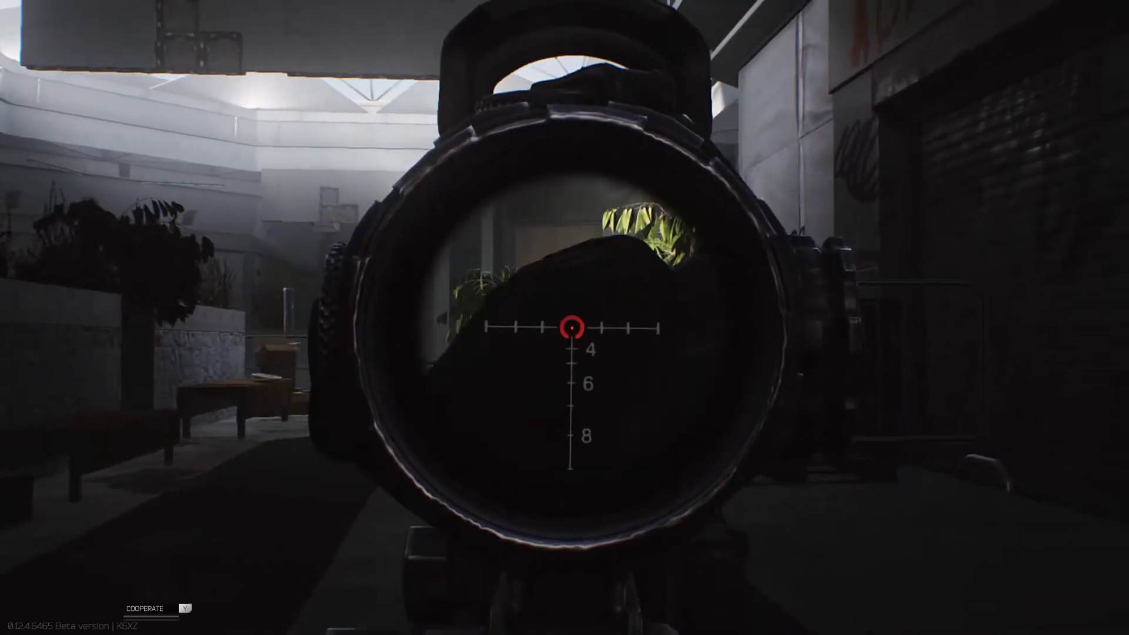
{"action": "right_click", "coordinate": [565, 318]}
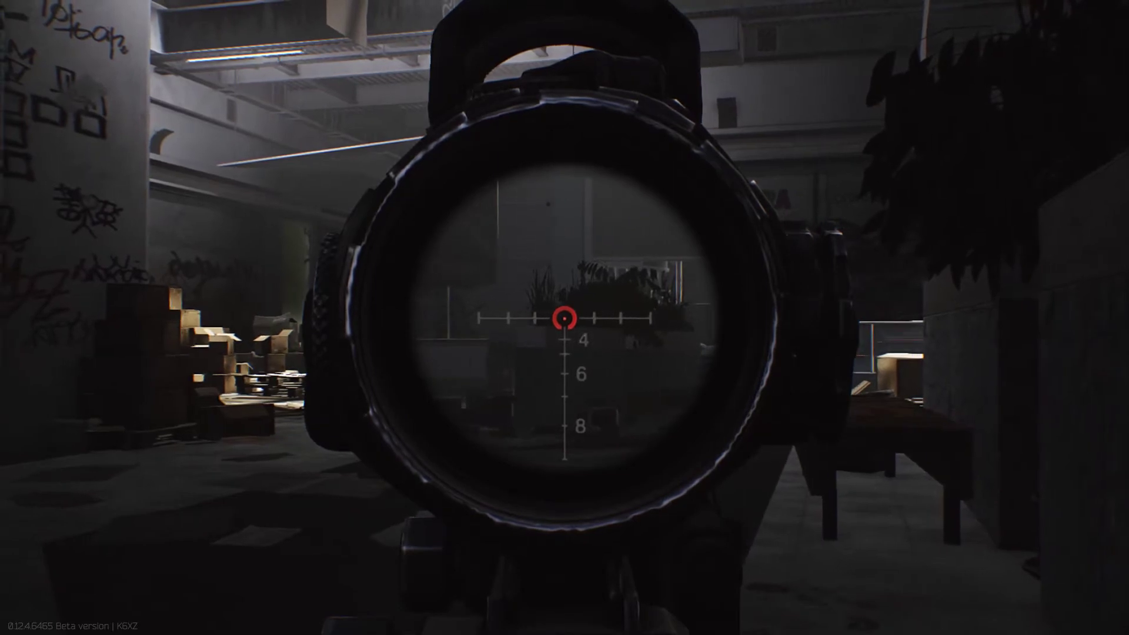
{"action": "left_click", "coordinate": [565, 318]}
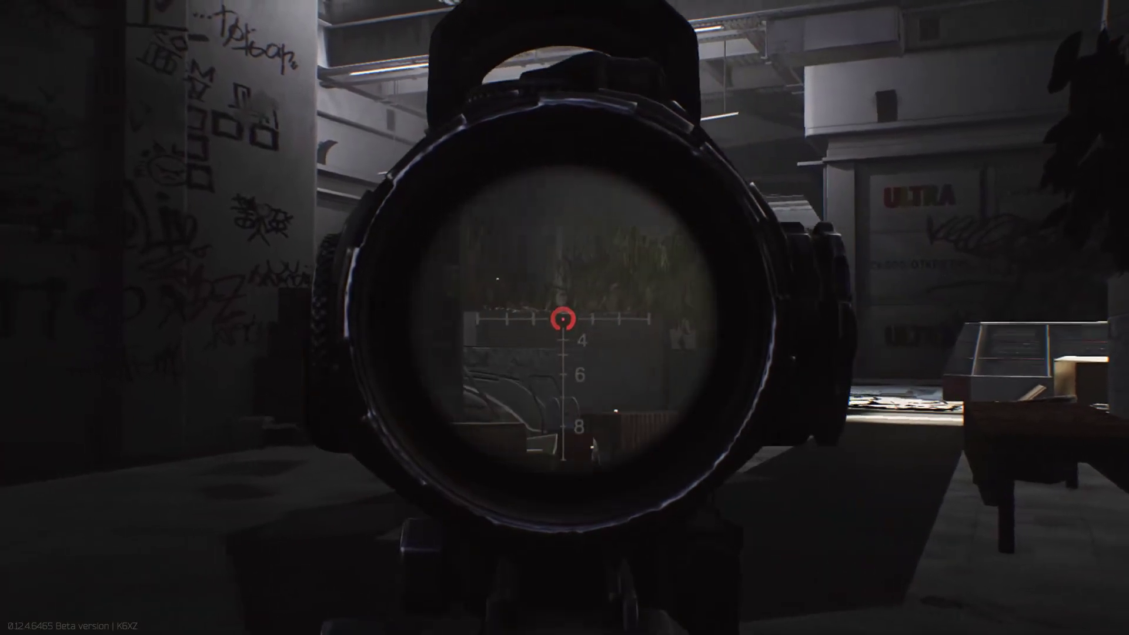
{"action": "right_click", "coordinate": [564, 317]}
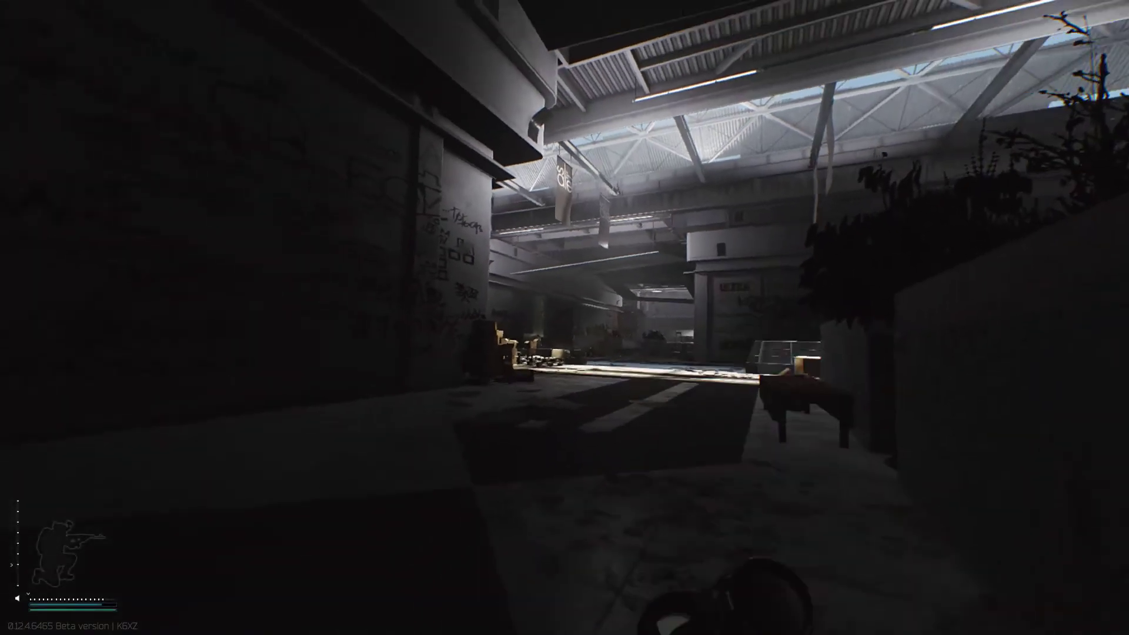
{"action": "key", "text": "2"}
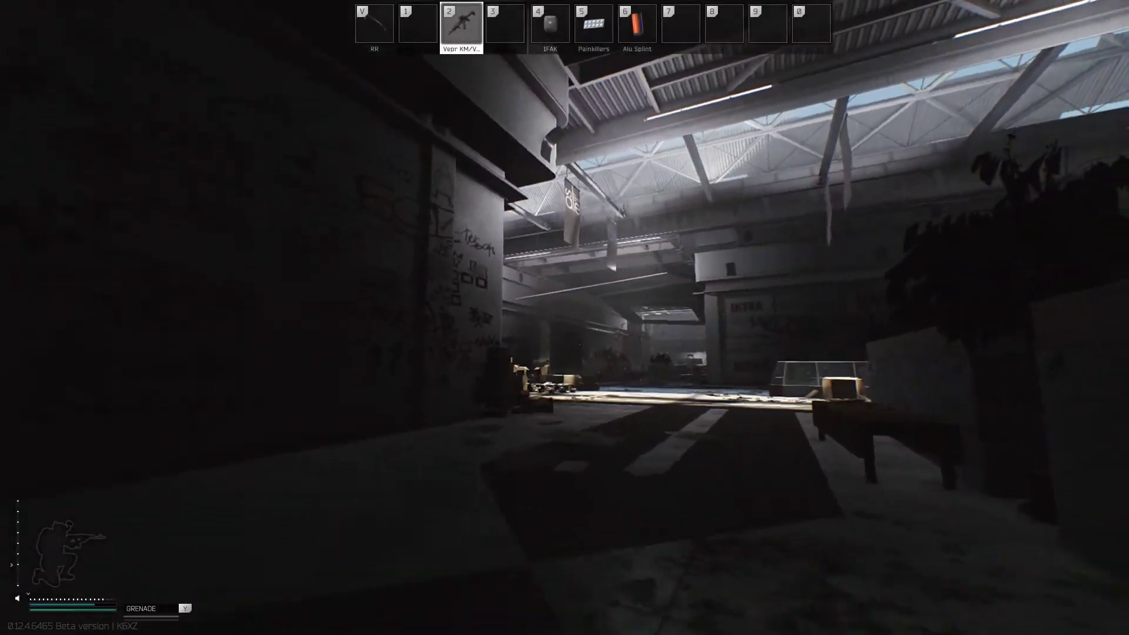